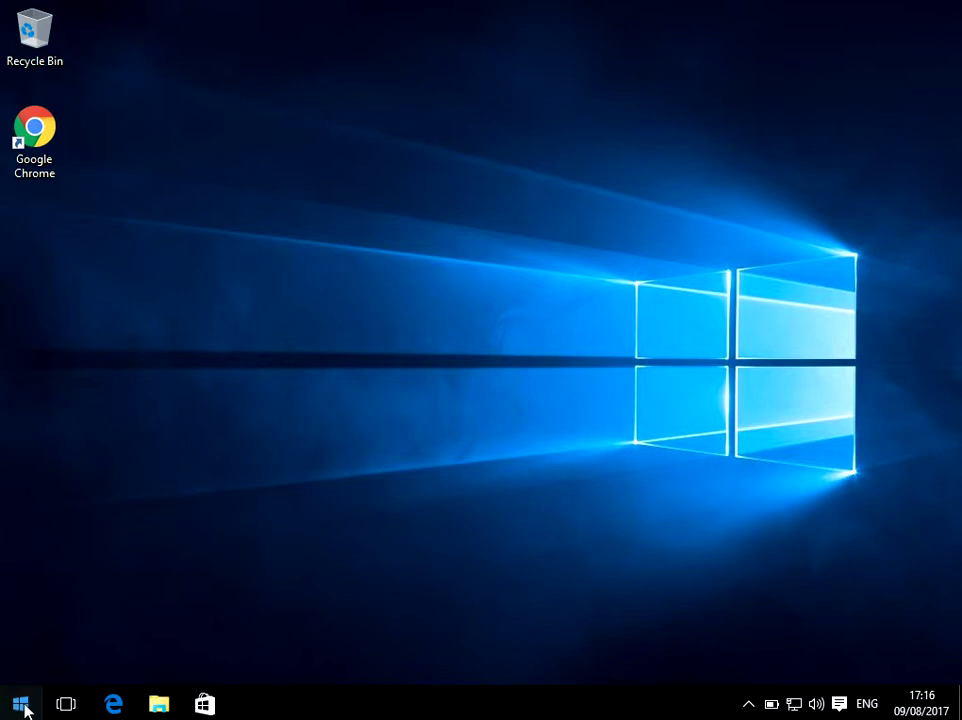
# Step: Open Command Prompt, run ipconfig /all, and show the Ethernet adapter's details with the window moved aside
pyautogui.click(21, 705)
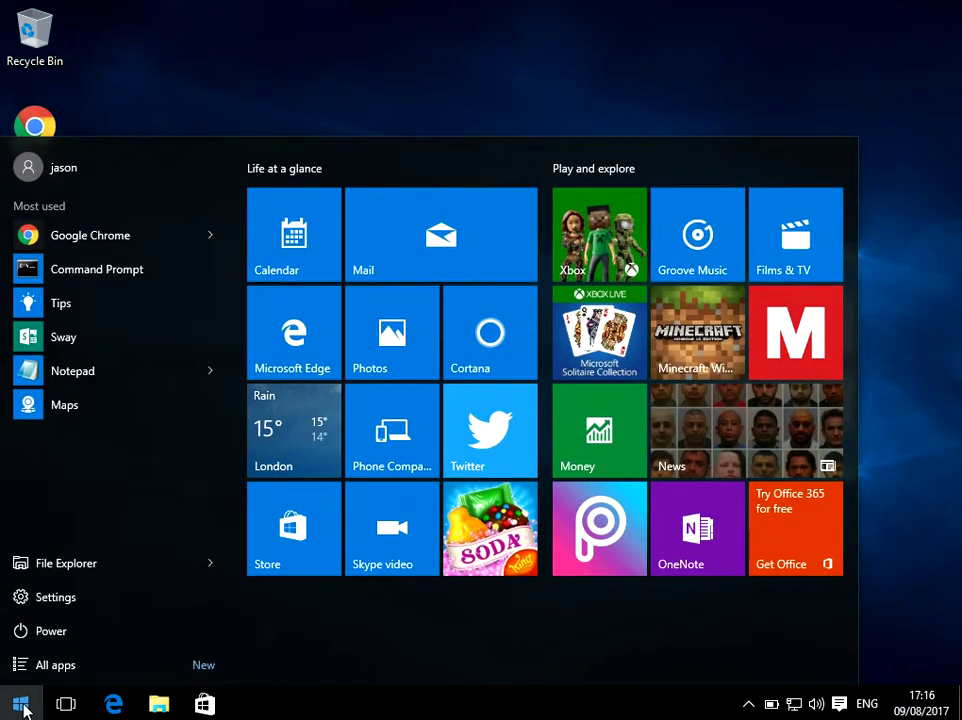
pyautogui.write('cmd')
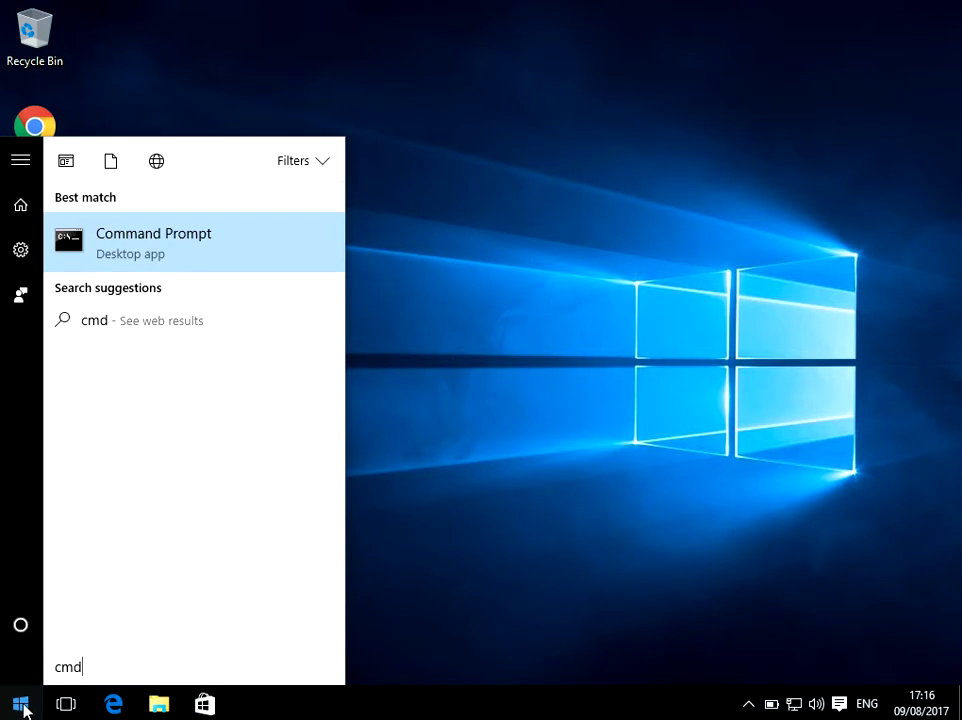
pyautogui.press('Return')
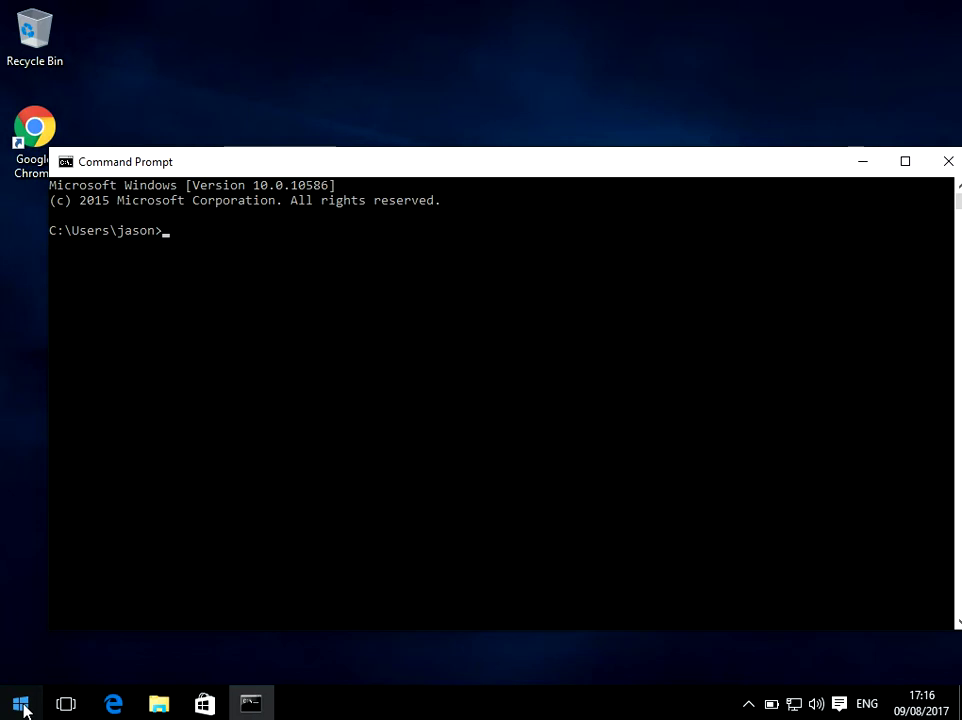
pyautogui.write('ipconfig')
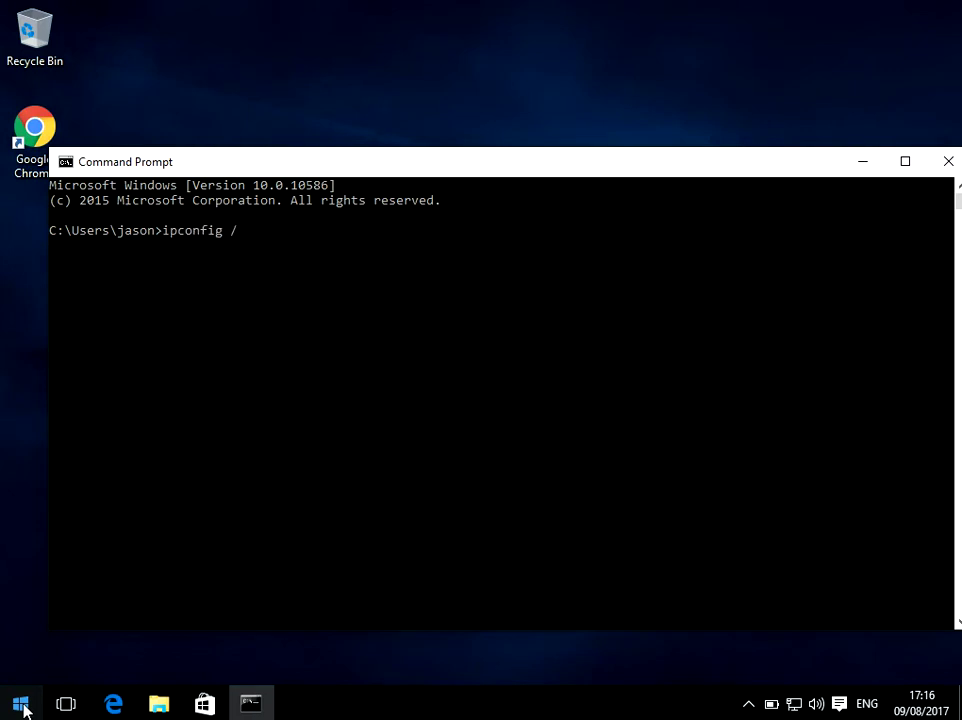
pyautogui.write(' /all')
pyautogui.press('Return')
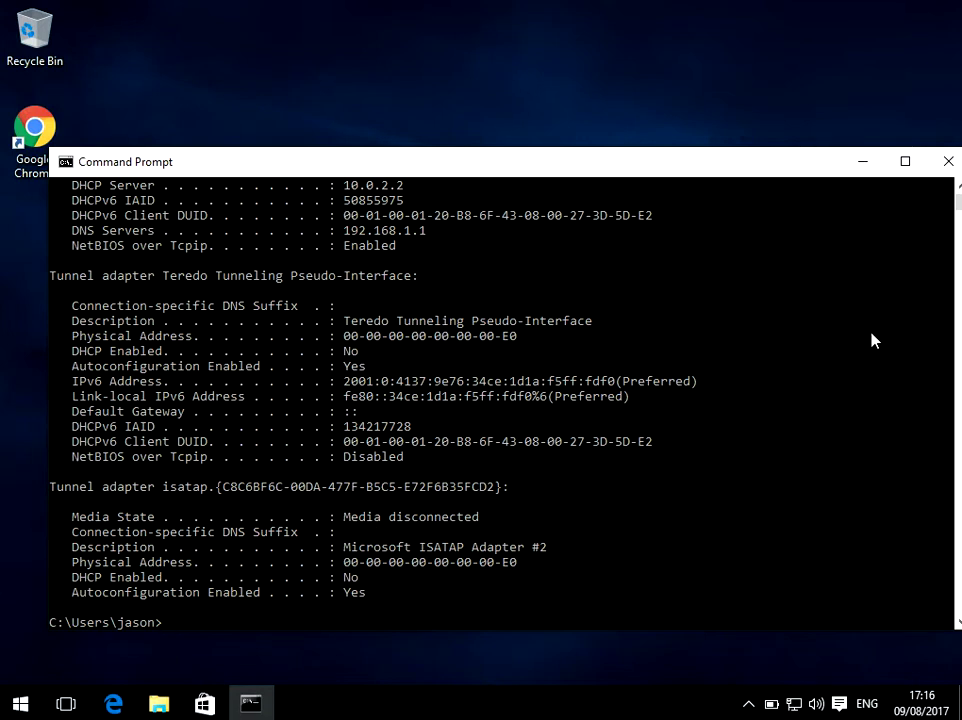
pyautogui.scroll(3, 940, 222)
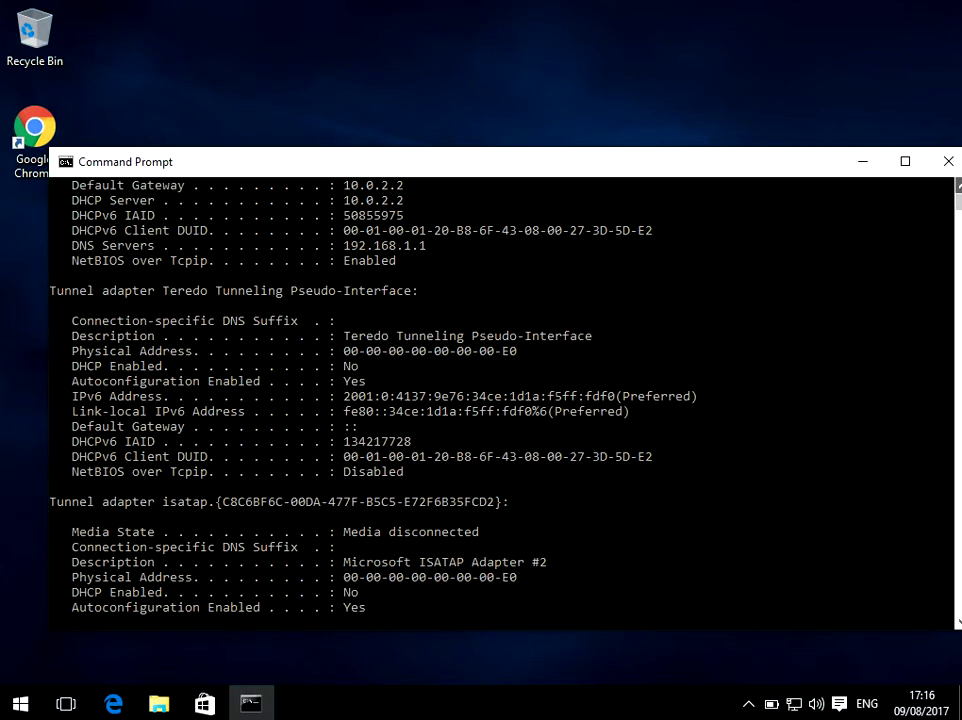
pyautogui.scroll(2, 500, 400)
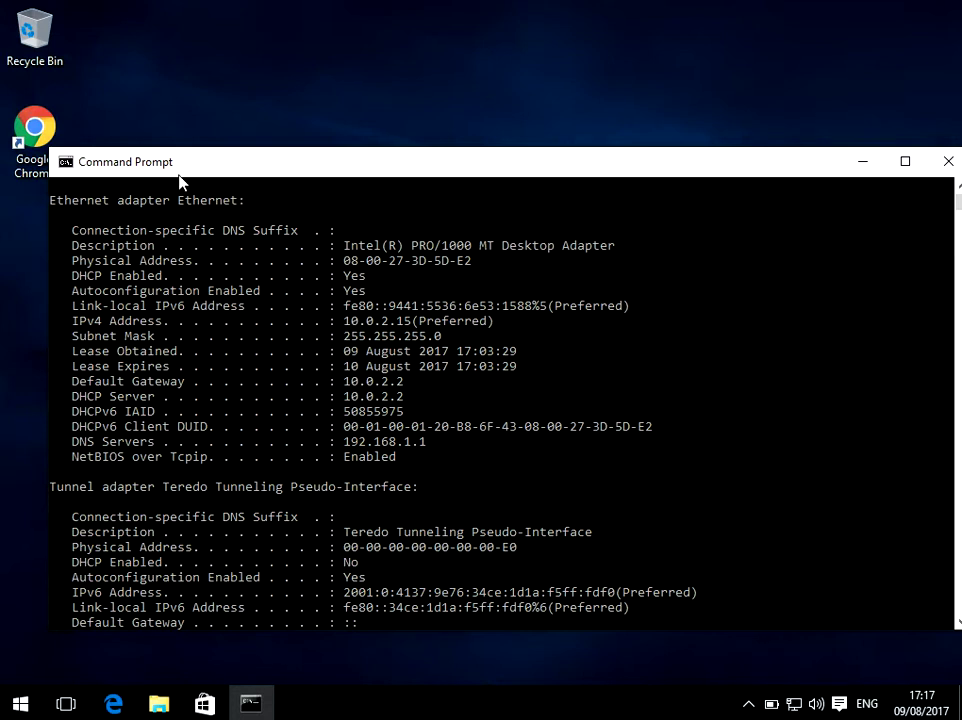
pyautogui.moveTo(179, 174); pyautogui.dragTo(494, 79)
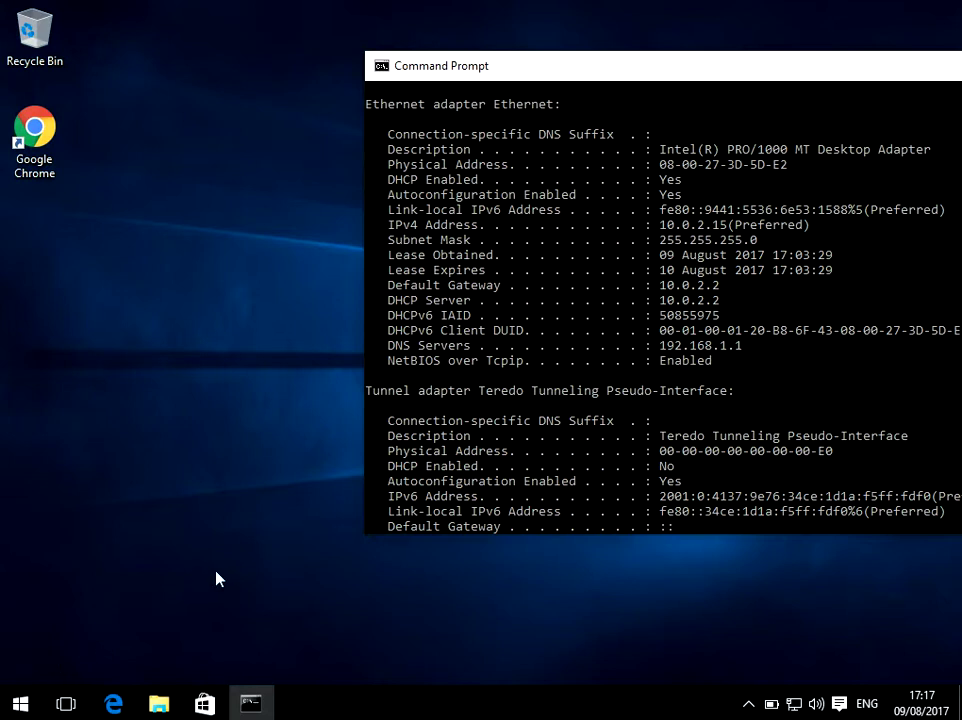
# Step: Search Windows for "network", open Network and Sharing Center, and go to its adapter settings
pyautogui.click(20, 703)
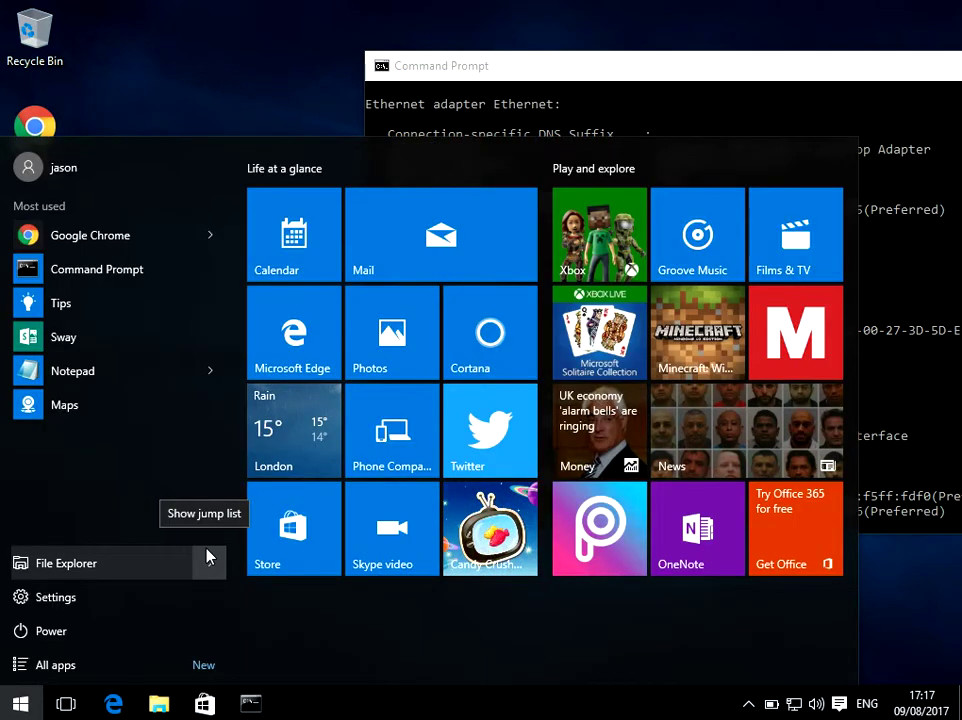
pyautogui.write('network')
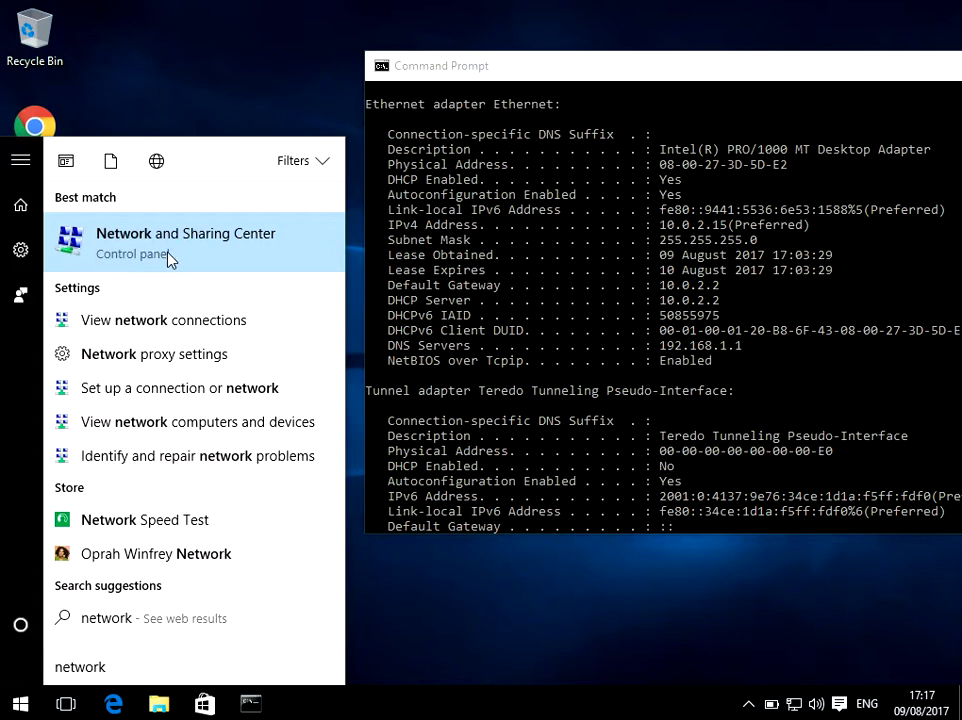
pyautogui.click(168, 258)
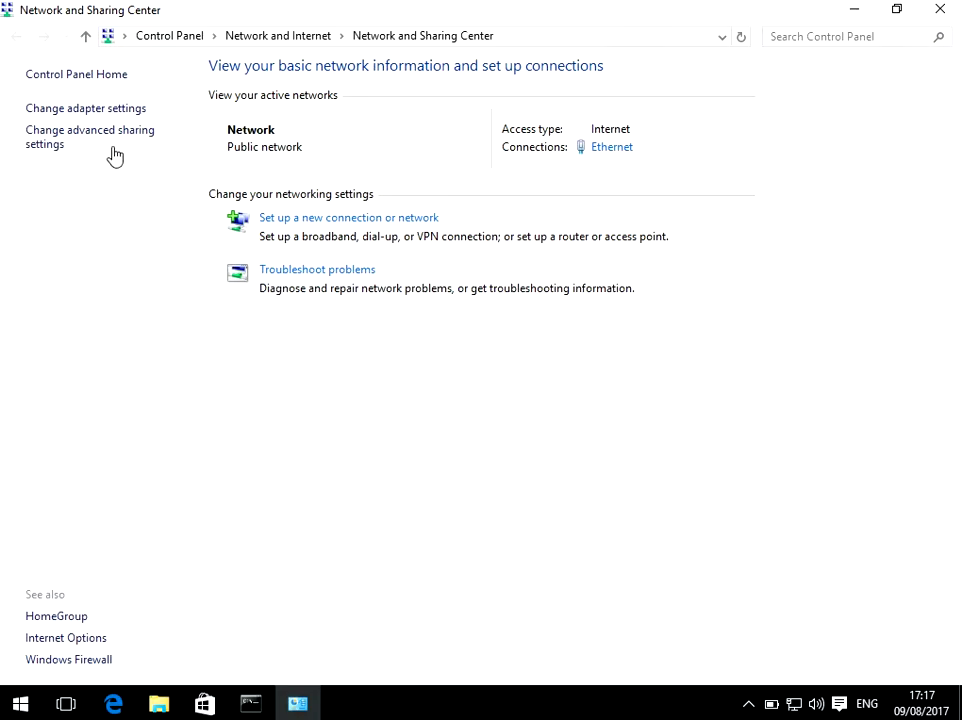
pyautogui.click(100, 112)
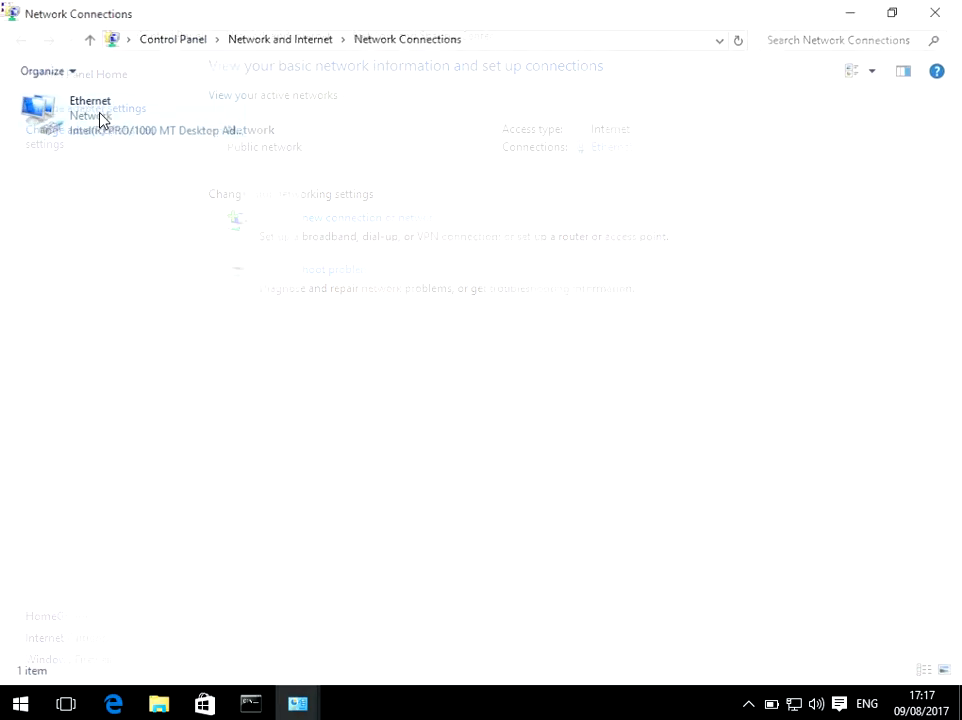
# Step: Open the Internet Protocol Version 4 (TCP/IPv4) properties of the Ethernet connection
pyautogui.click(92, 118)
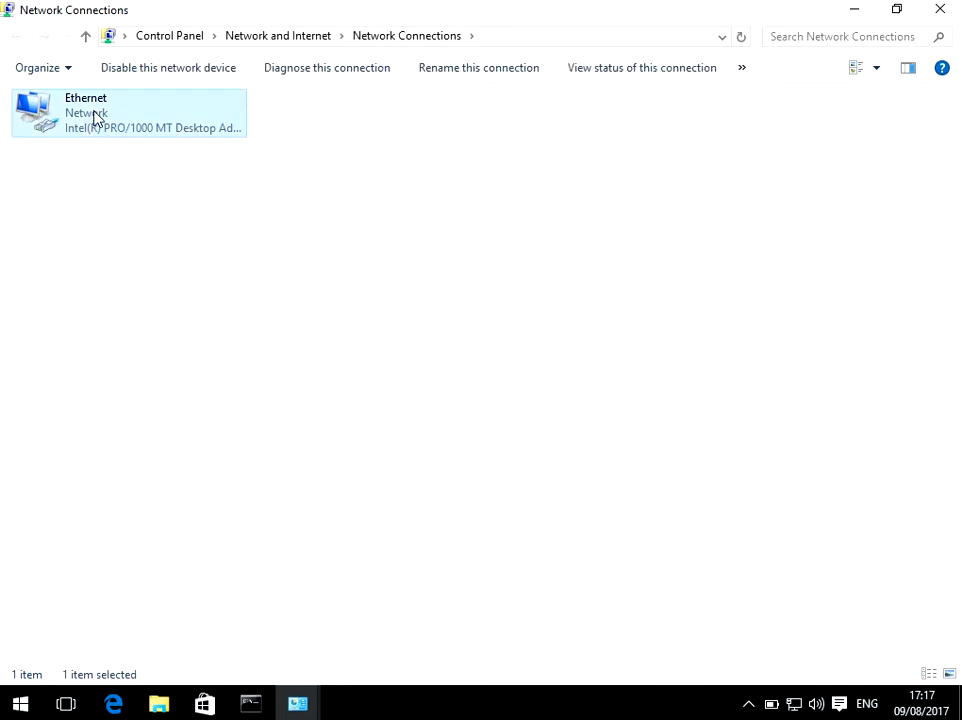
pyautogui.rightClick(72, 123)
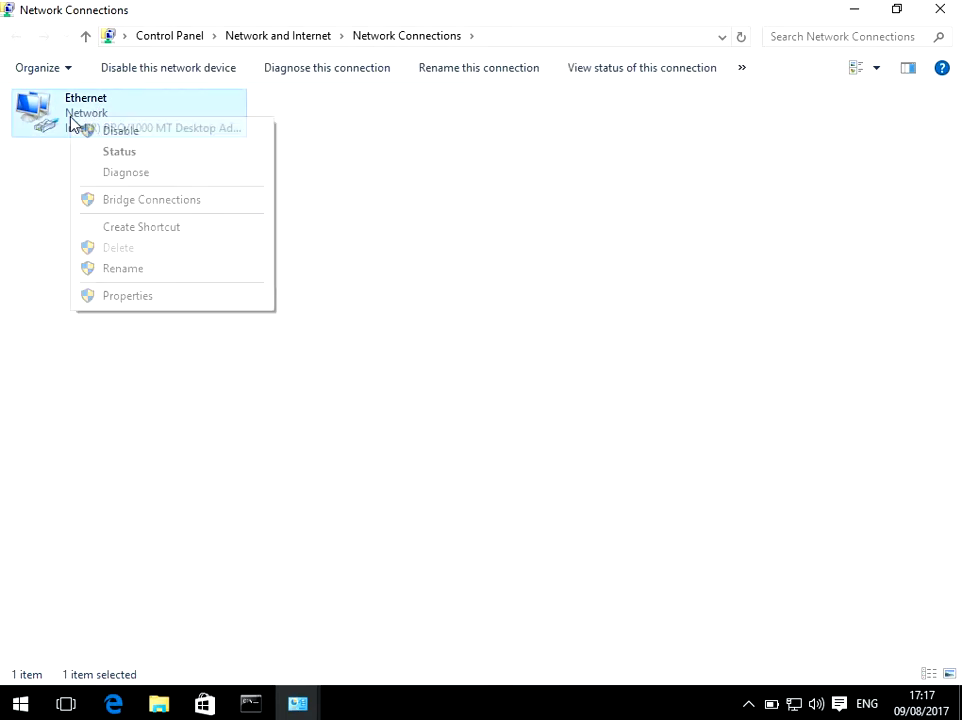
pyautogui.click(134, 298)
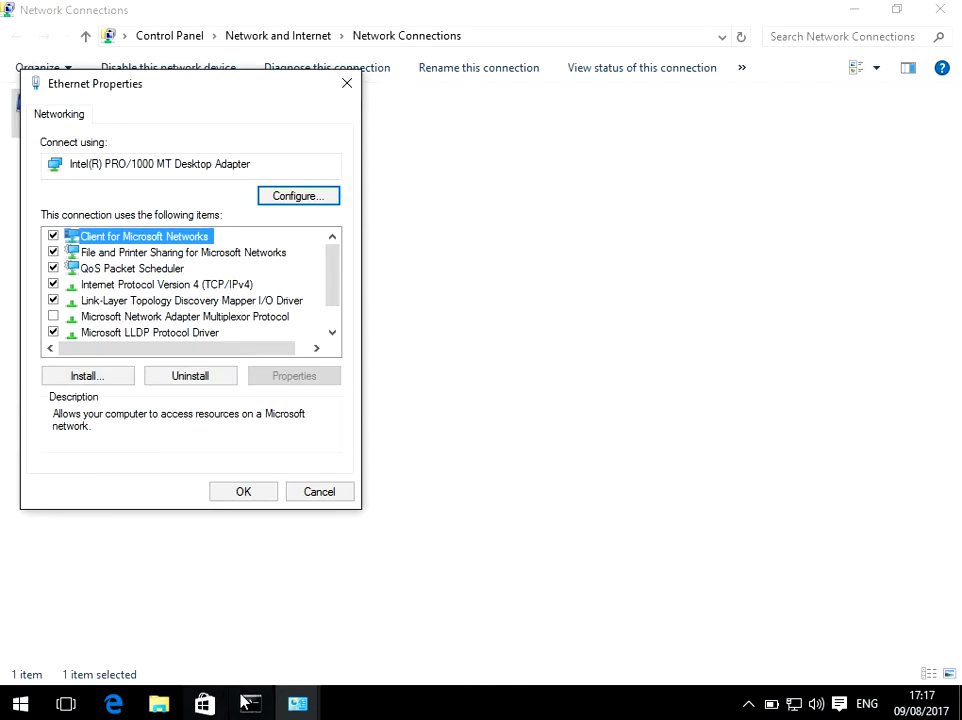
pyautogui.click(134, 288)
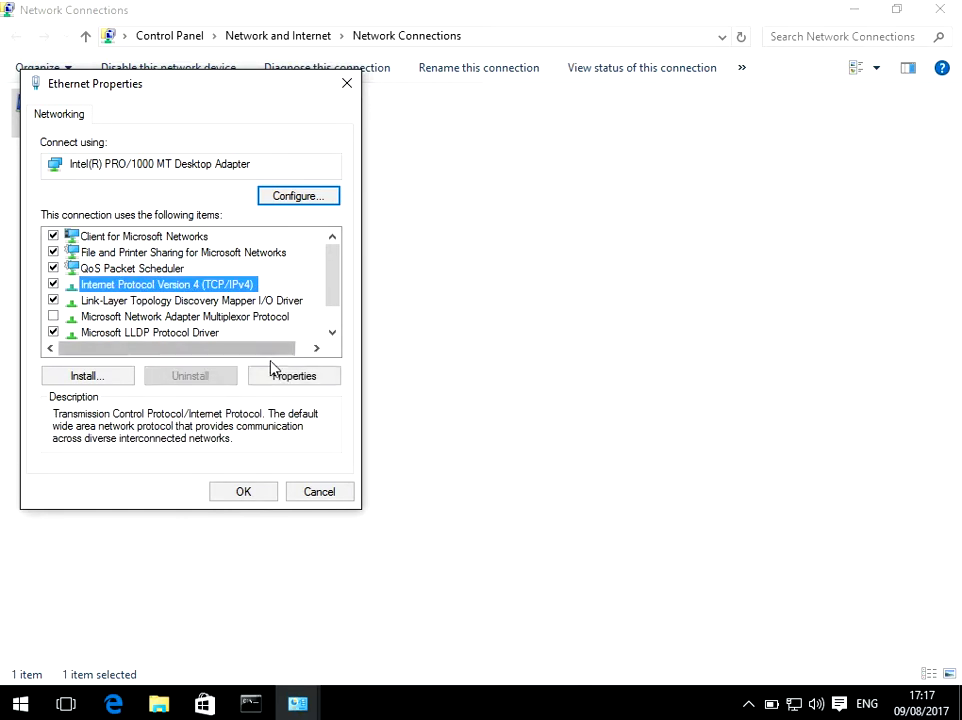
pyautogui.click(286, 376)
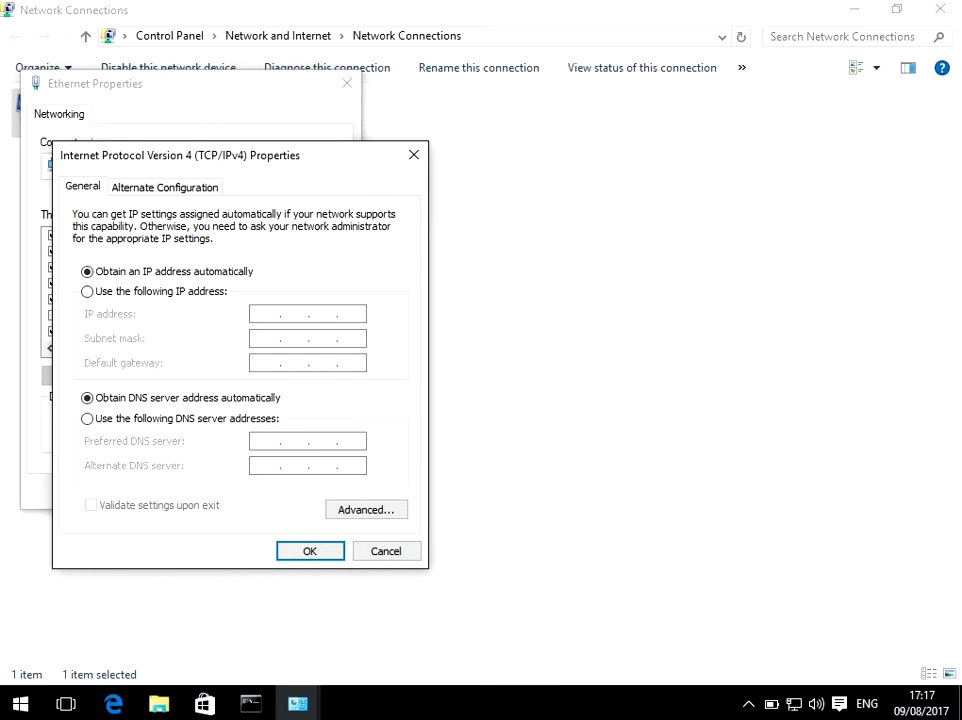
pyautogui.moveTo(297, 158); pyautogui.dragTo(335, 68)
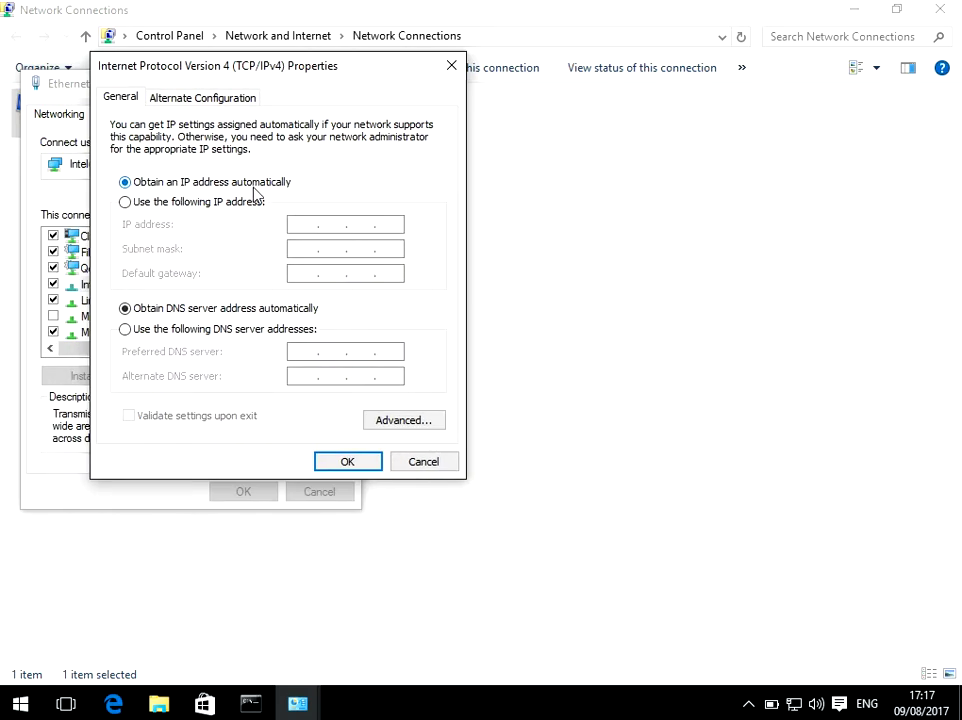
# Step: Switch the IPv4 settings to a manually specified address and enter the IP address 10.0.2.15, matching the ipconfig output
pyautogui.click(250, 703)
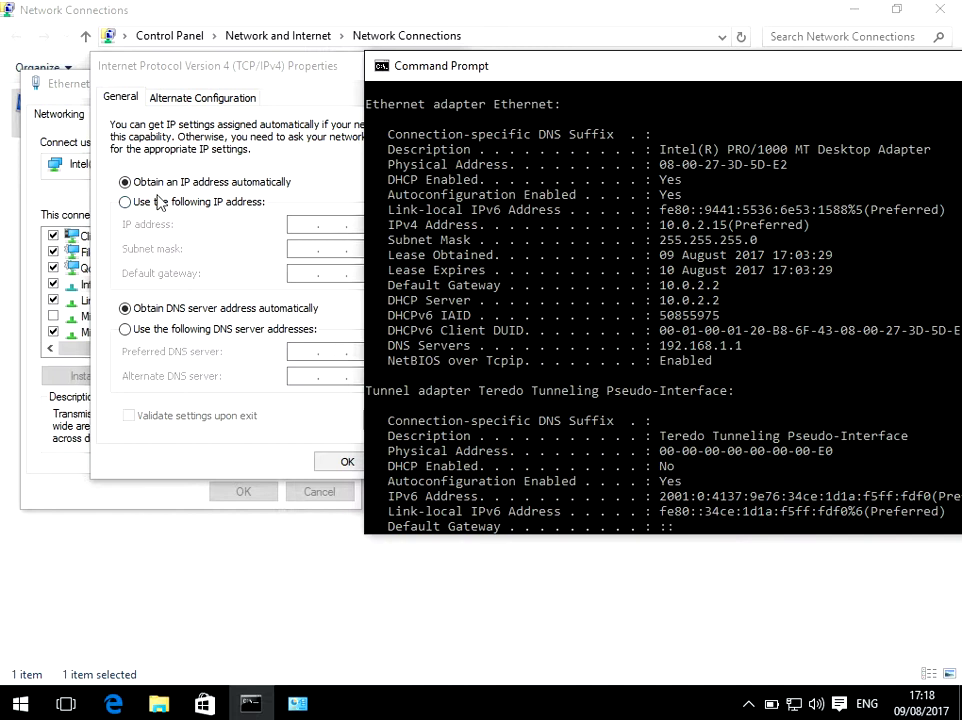
pyautogui.click(310, 95)
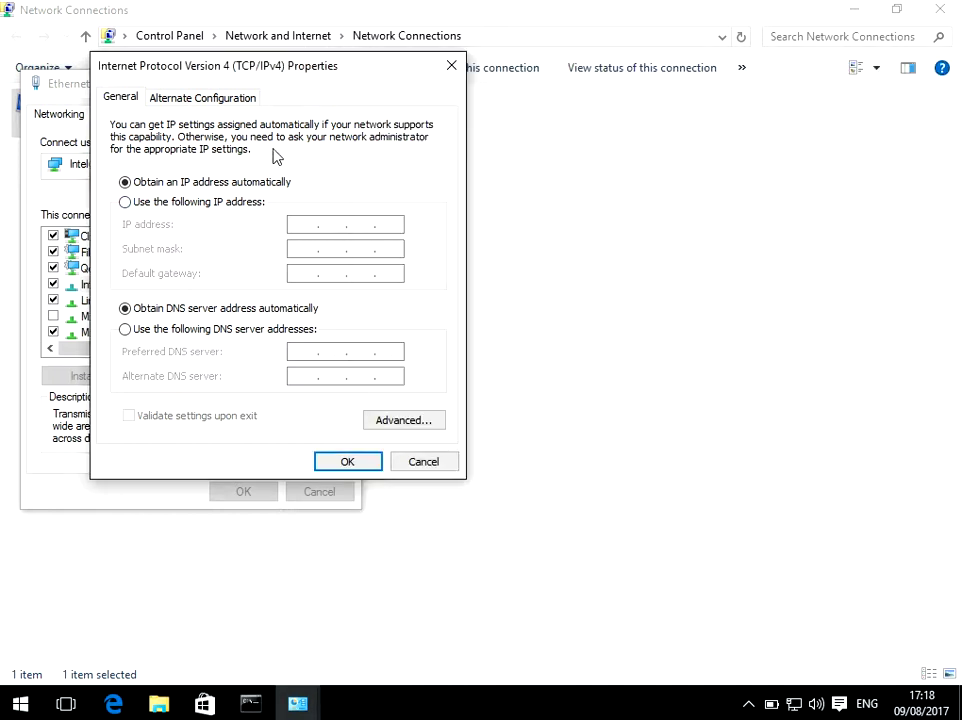
pyautogui.click(138, 205)
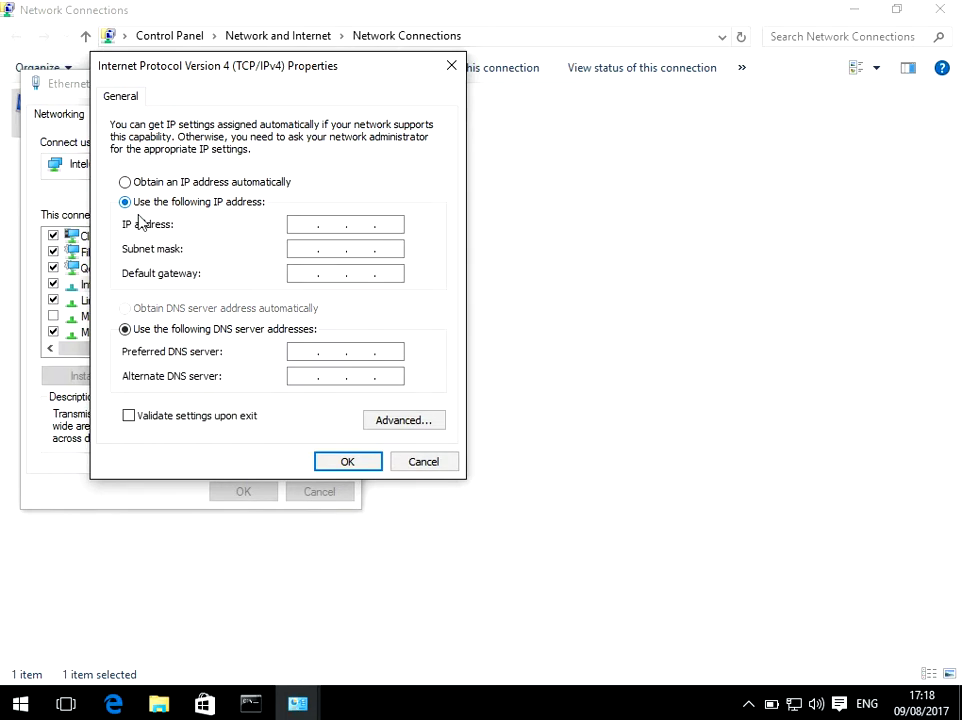
pyautogui.click(260, 706)
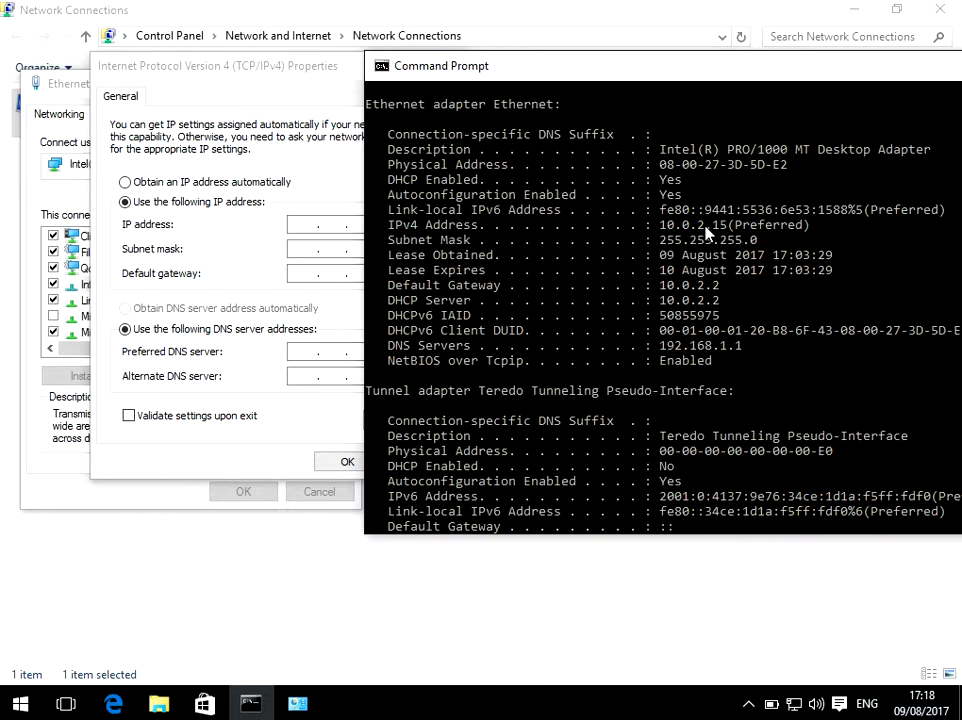
pyautogui.press('super+Down')
pyautogui.click(302, 224)
pyautogui.write('10.')
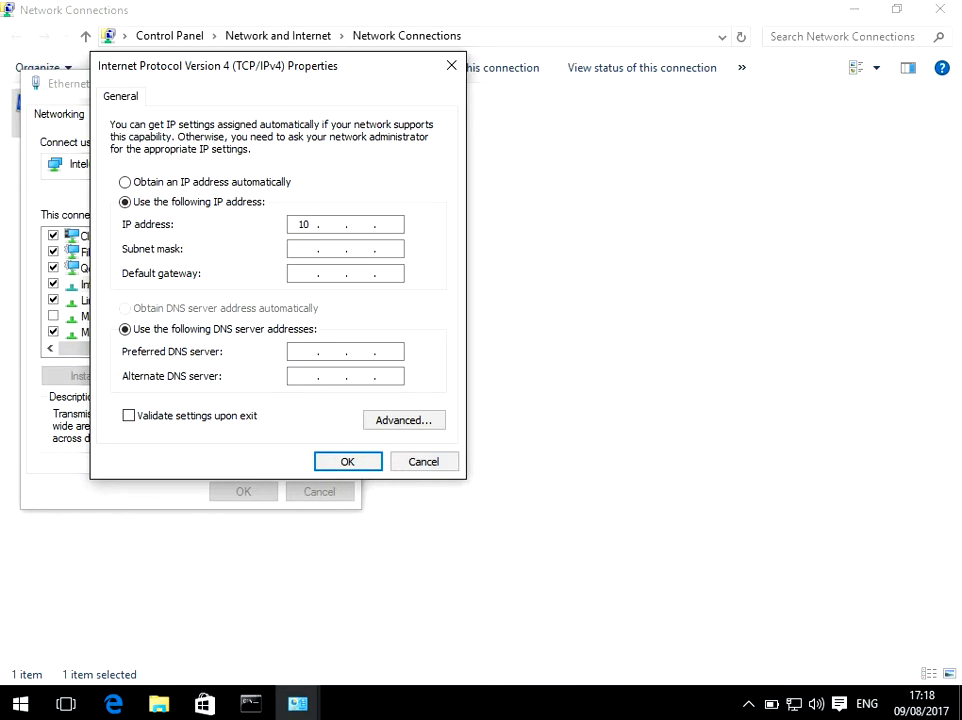
pyautogui.write('0.2.15')
# Step: Set the subnet mask to 255.255.255.0 and the default gateway to 10.0.2.2
pyautogui.click(251, 703)
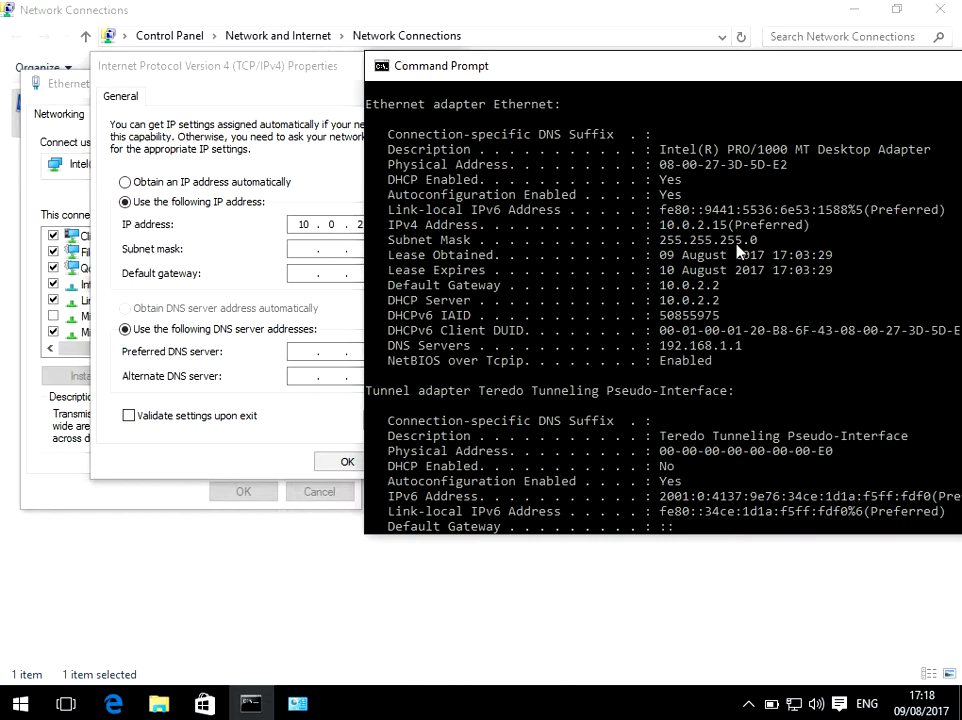
pyautogui.click(300, 250)
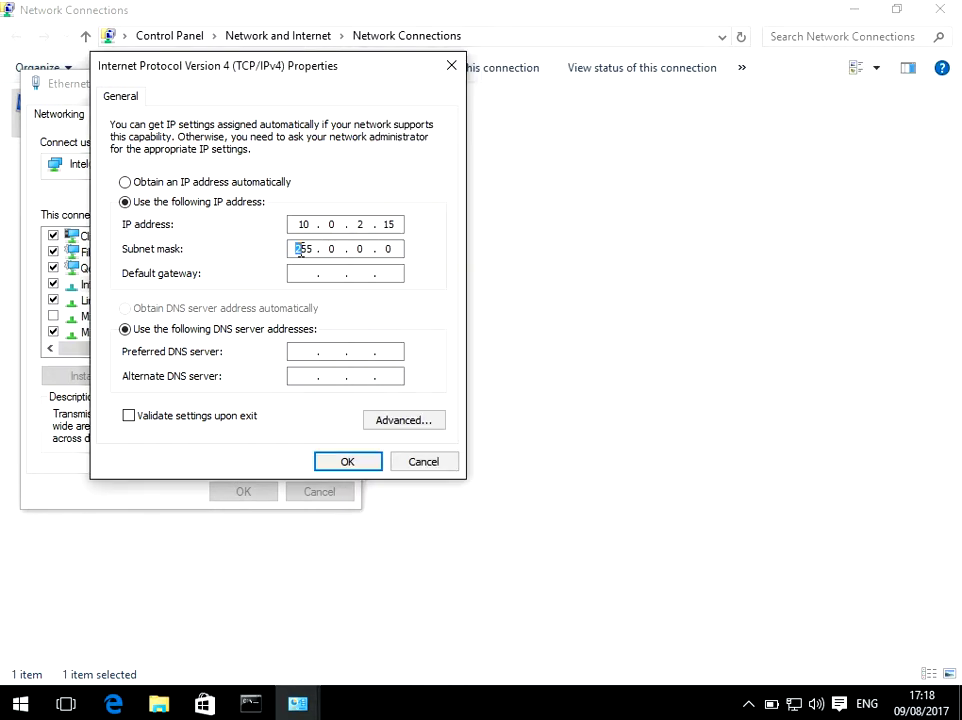
pyautogui.click(300, 251)
pyautogui.click(333, 248)
pyautogui.write('255.255')
pyautogui.click(290, 273)
pyautogui.write('10 . 0 . 2 . 2')
# Step: Set the preferred DNS server to 192.168.1.1, checking it against the ipconfig output in Command Prompt
pyautogui.click(251, 704)
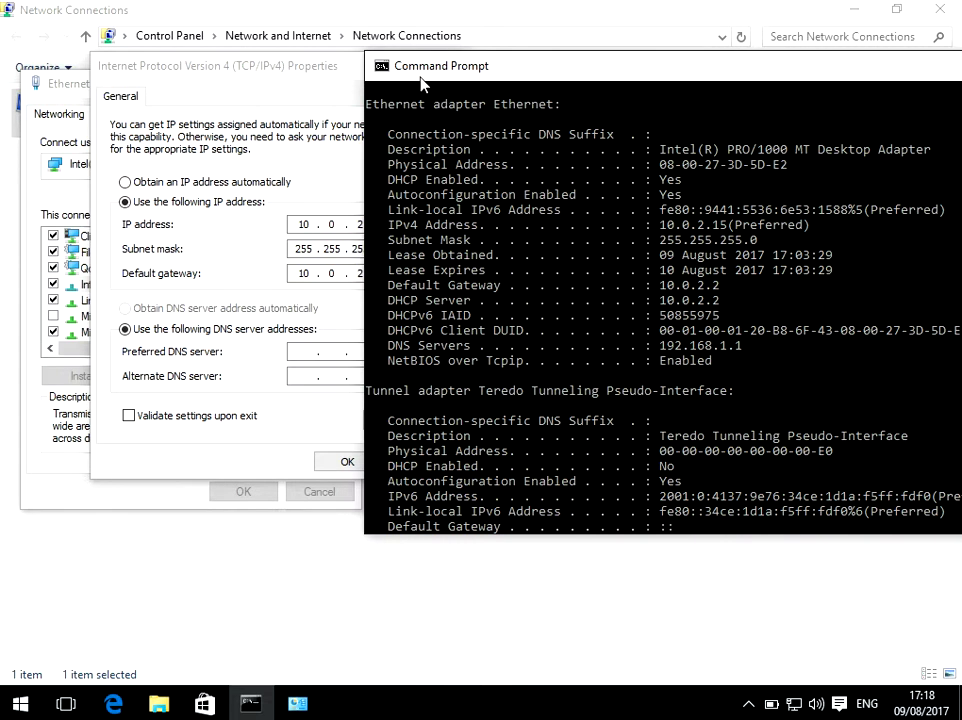
pyautogui.moveTo(432, 68); pyautogui.dragTo(493, 76)
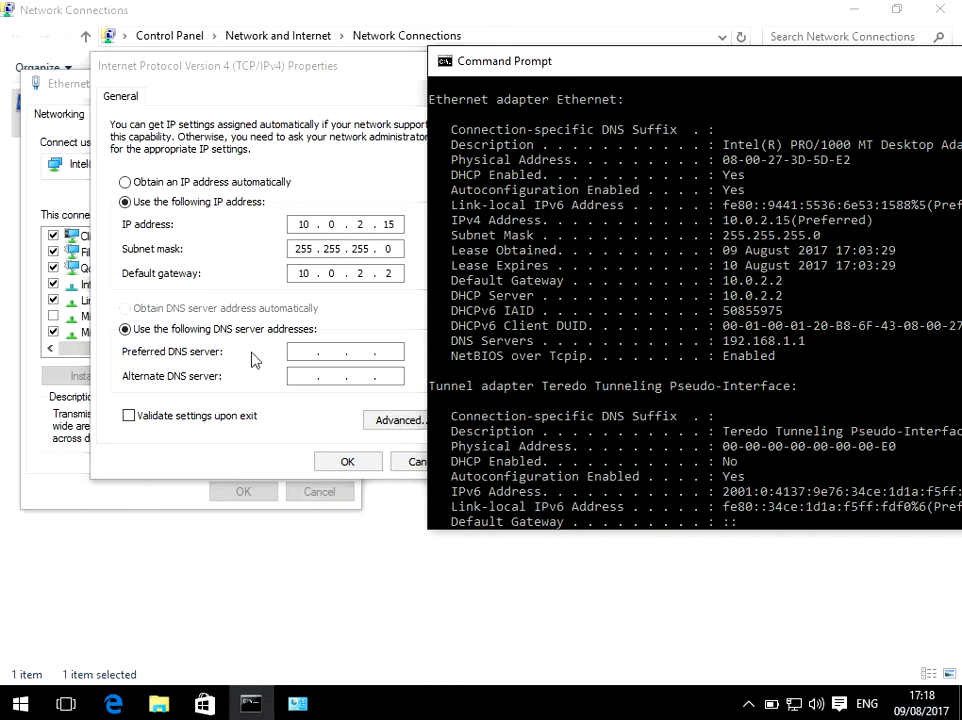
pyautogui.click(296, 351)
pyautogui.write('192 . ')
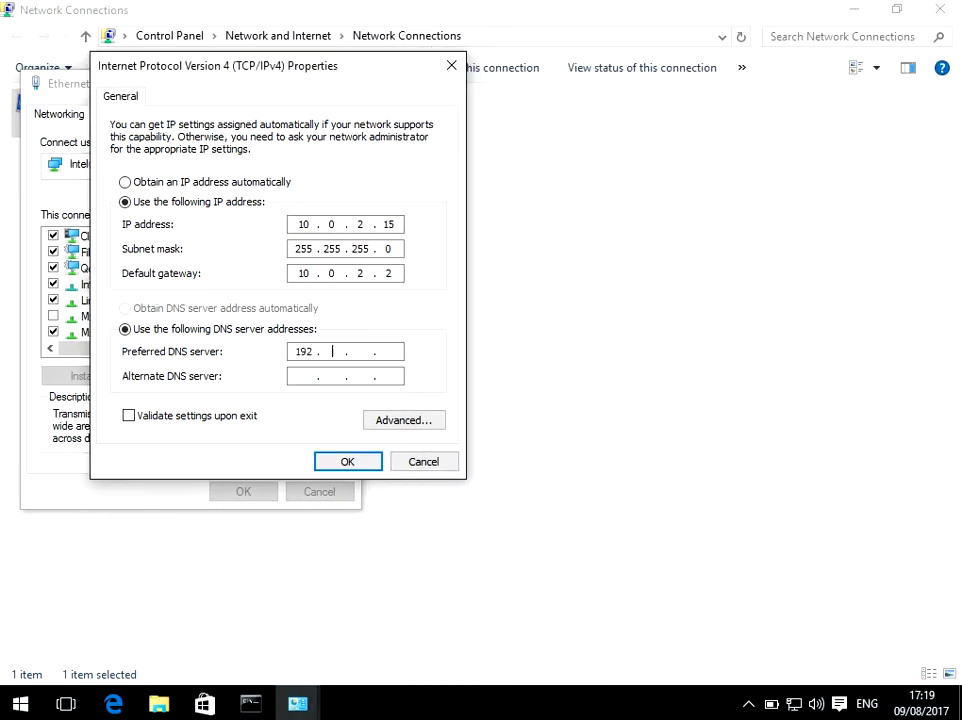
pyautogui.write('168 . 0 .')
pyautogui.click(255, 705)
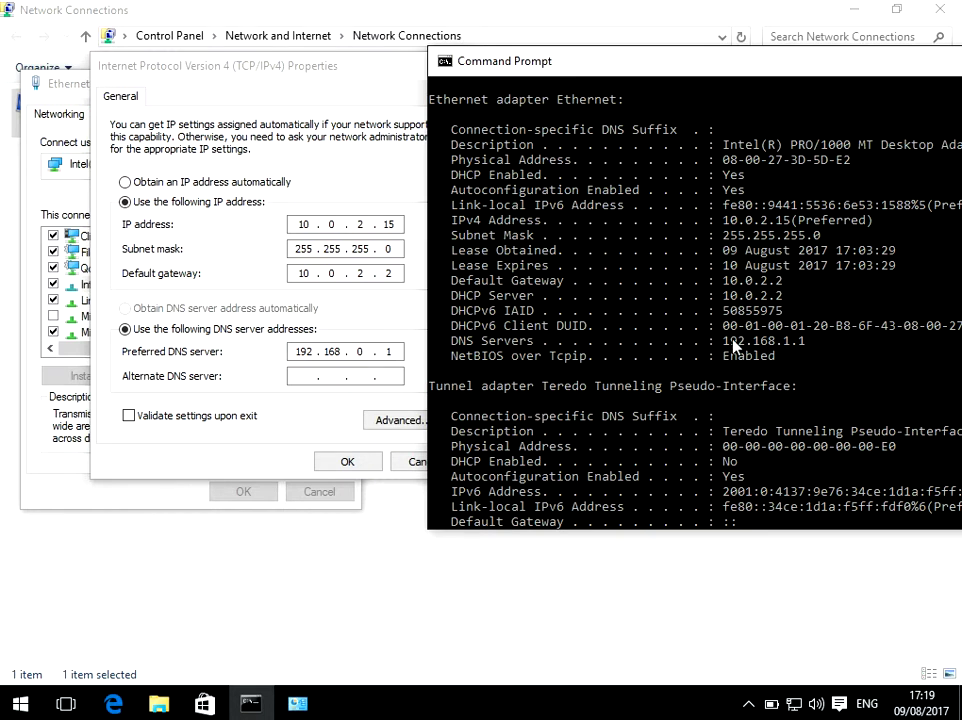
pyautogui.click(362, 351)
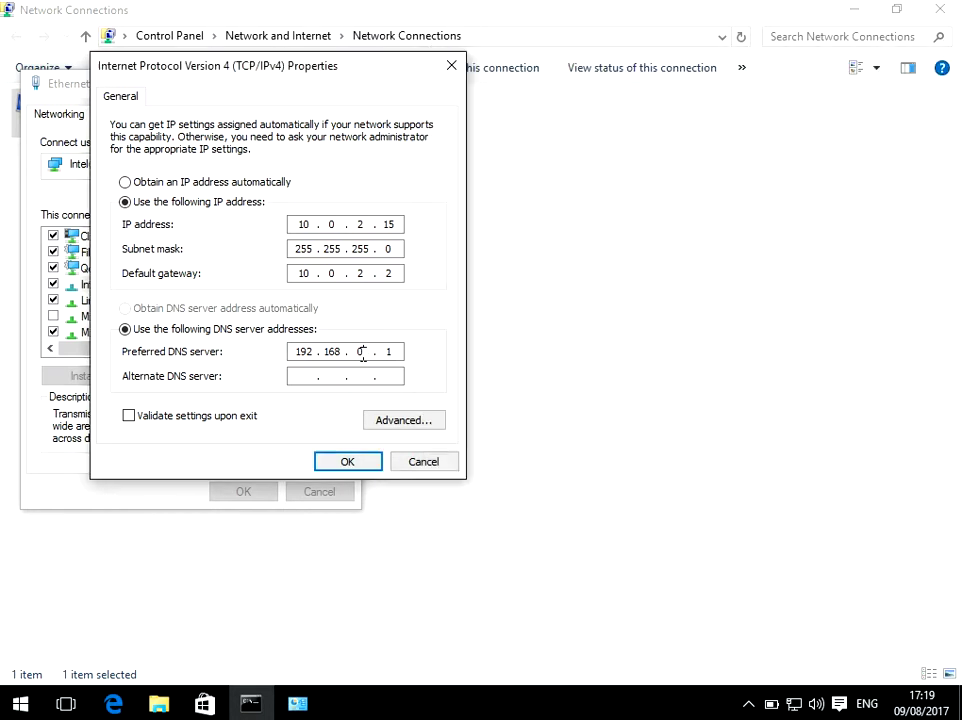
pyautogui.press('BackSpace')
pyautogui.write('1')
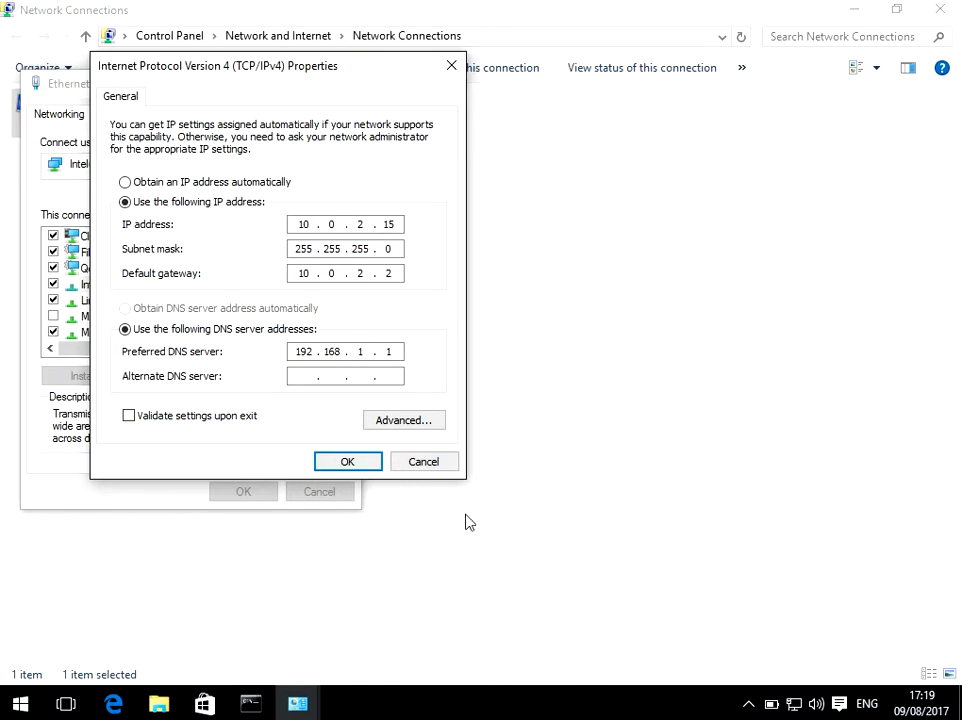
# Step: Switch to Command Prompt and test the internet connection by running ping google.com
pyautogui.click(253, 698)
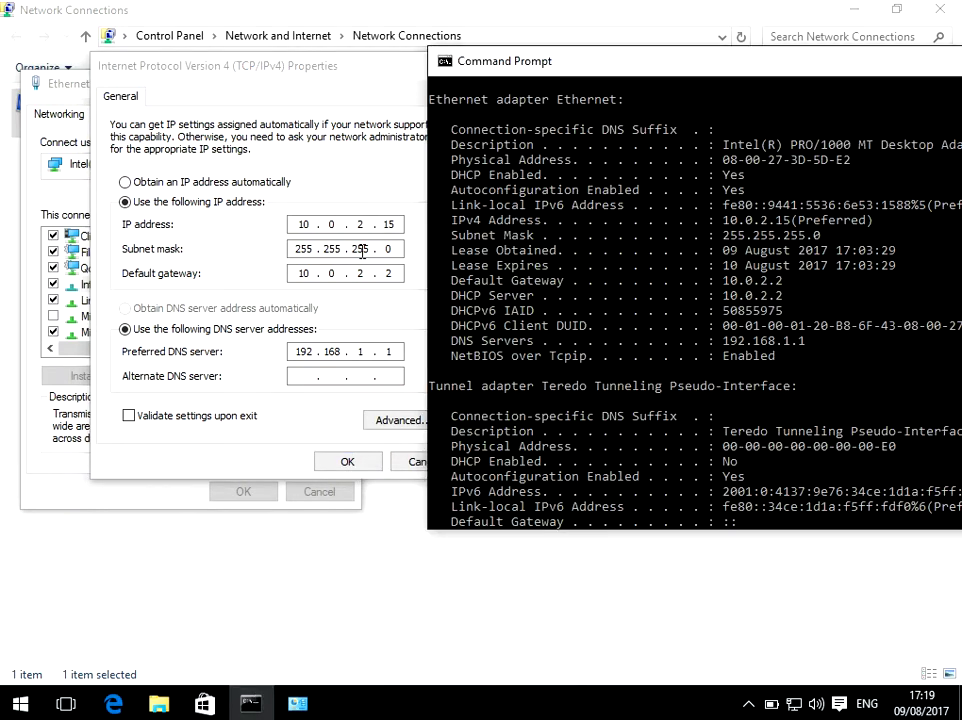
pyautogui.click(636, 272)
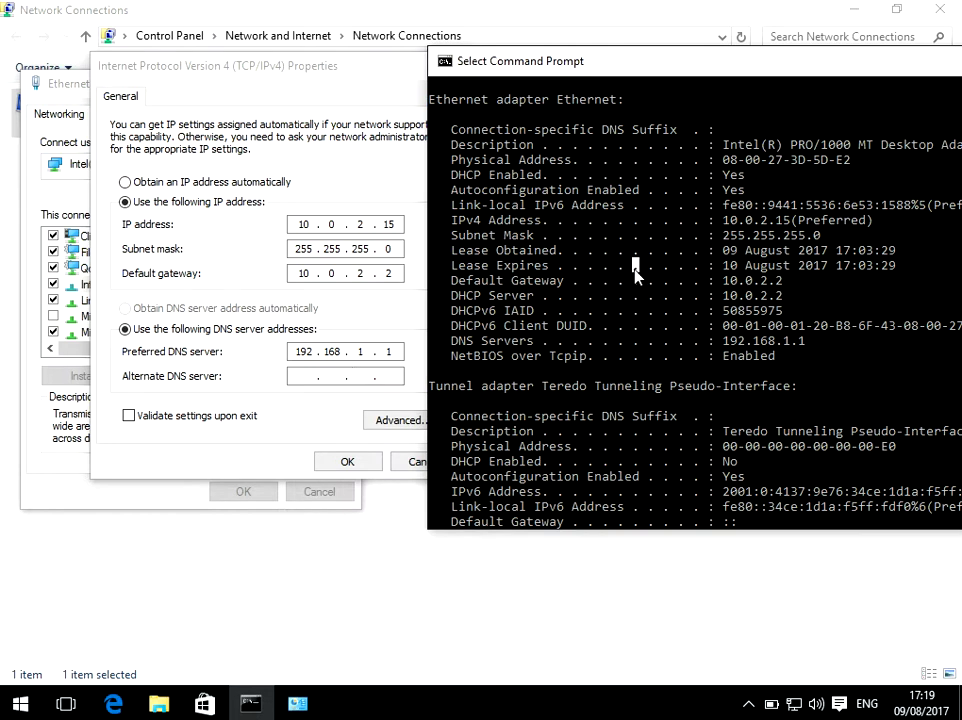
pyautogui.click(636, 277)
pyautogui.press('Return')
pyautogui.press('Return')
pyautogui.press('Return')
pyautogui.press('Return')
pyautogui.write('pi')
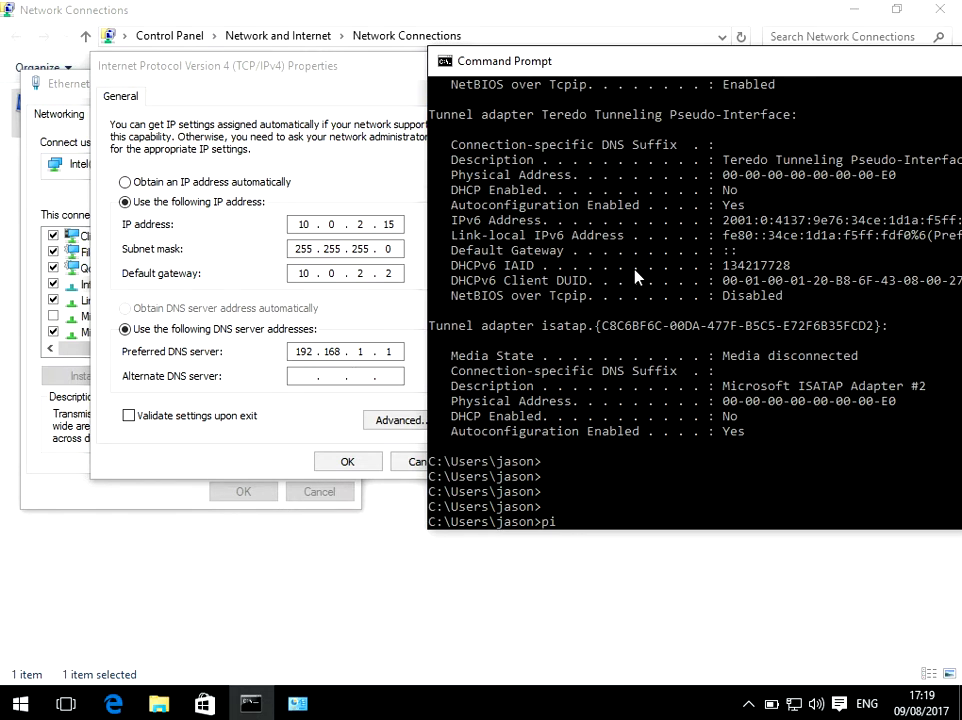
pyautogui.write('ng google.com')
pyautogui.press('Return')
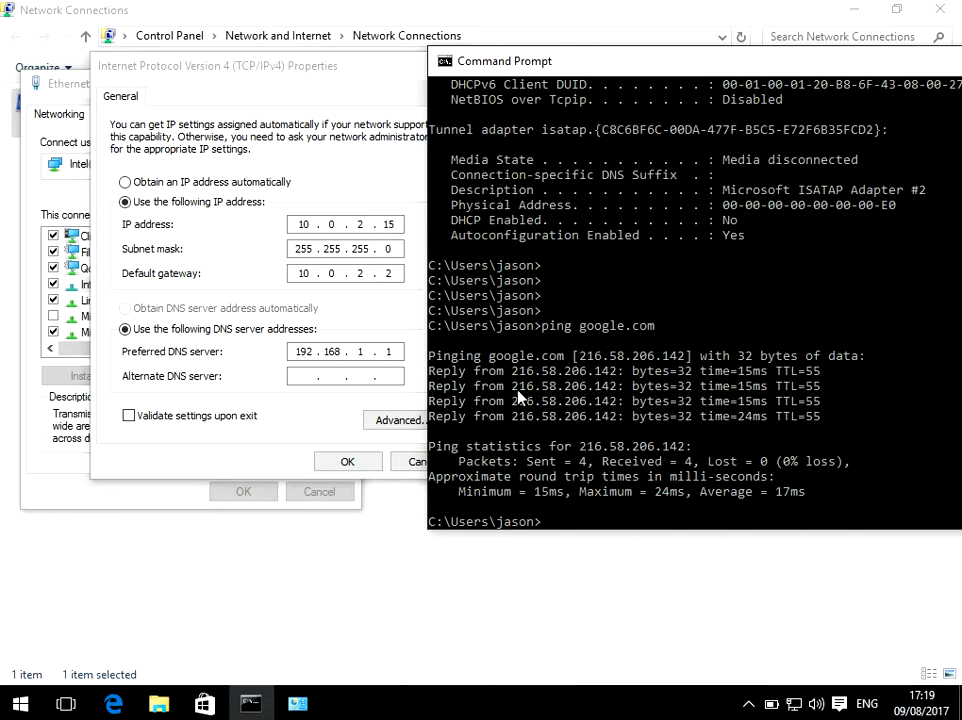
# Step: Apply the static IPv4 and DNS settings and close the Ethernet adapter's properties
pyautogui.click(347, 467)
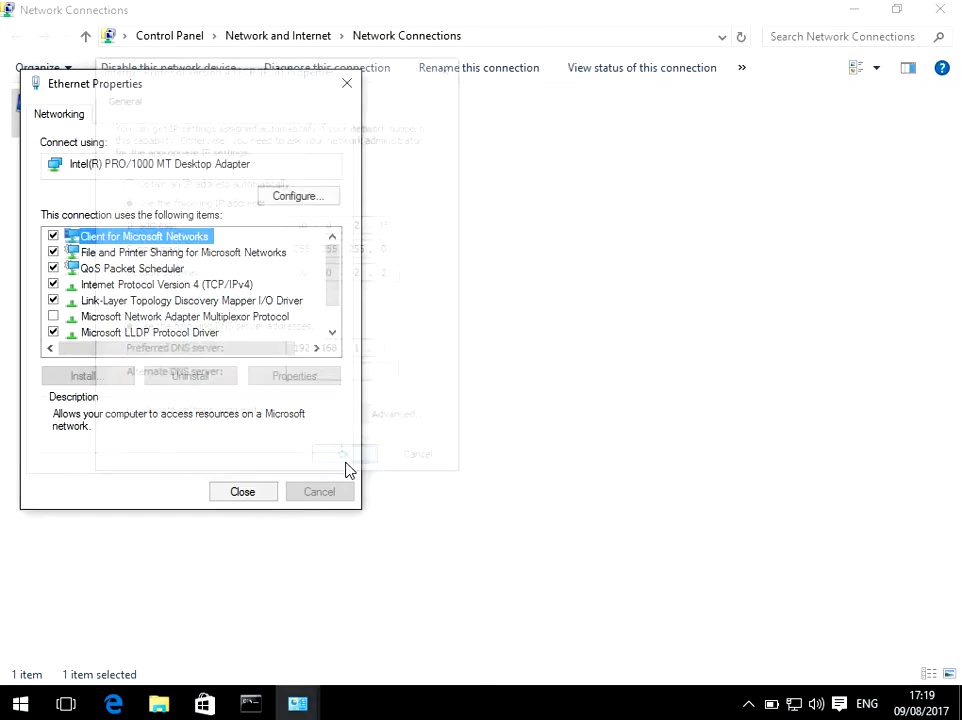
pyautogui.click(259, 490)
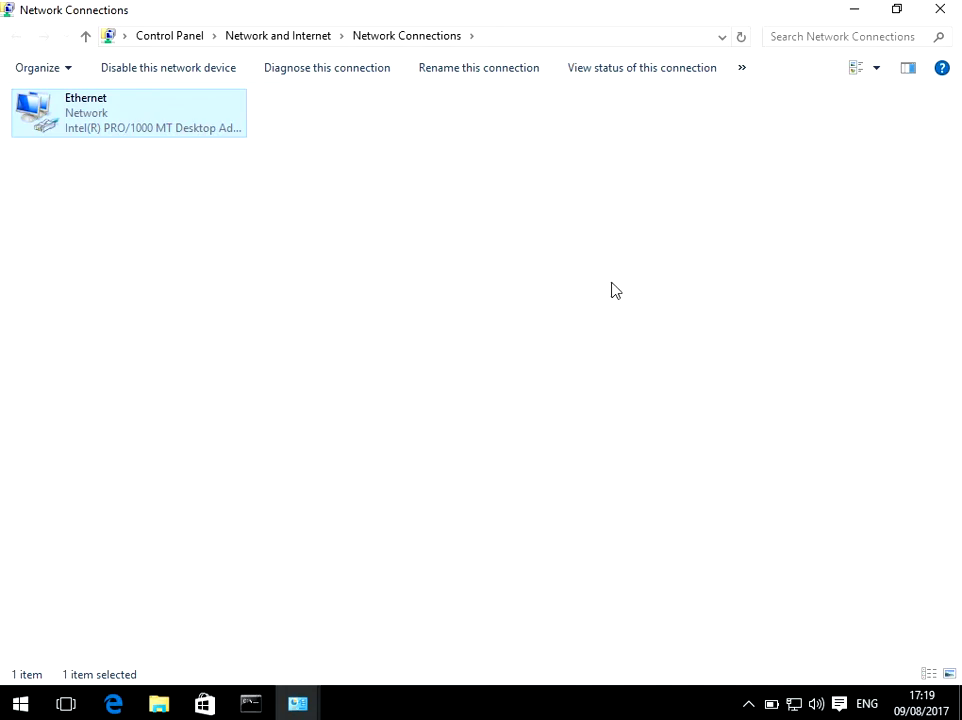
# Step: Switch to Command Prompt, rerun ipconfig /all and review the Ethernet adapter's address, gateway and DNS details in the maximized window
pyautogui.click(251, 705)
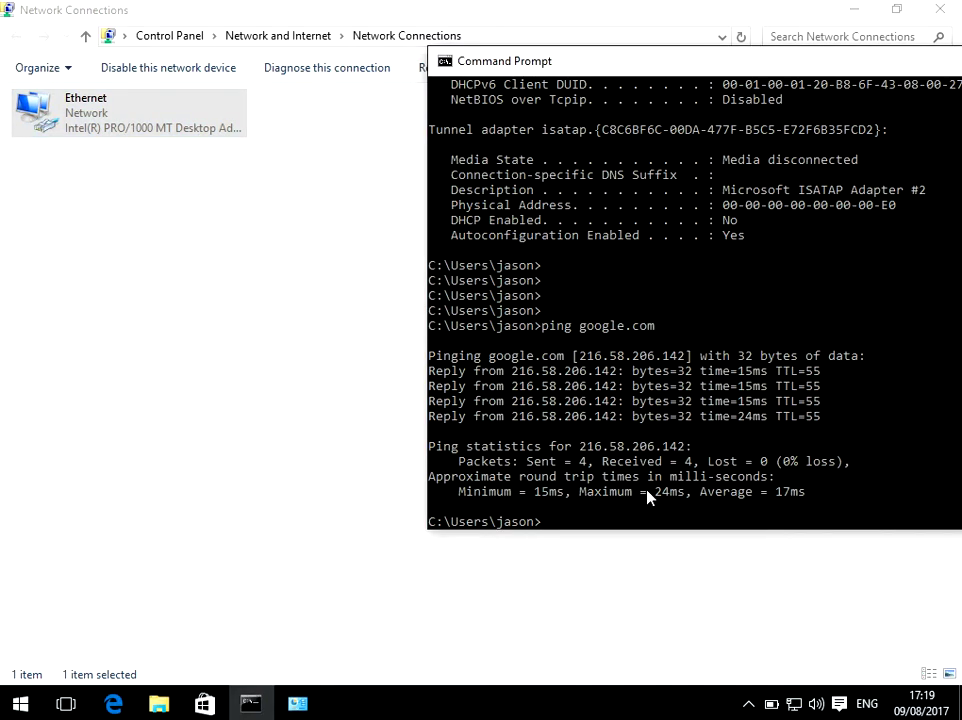
pyautogui.press('Up')
pyautogui.press('Up')
pyautogui.press('Return')
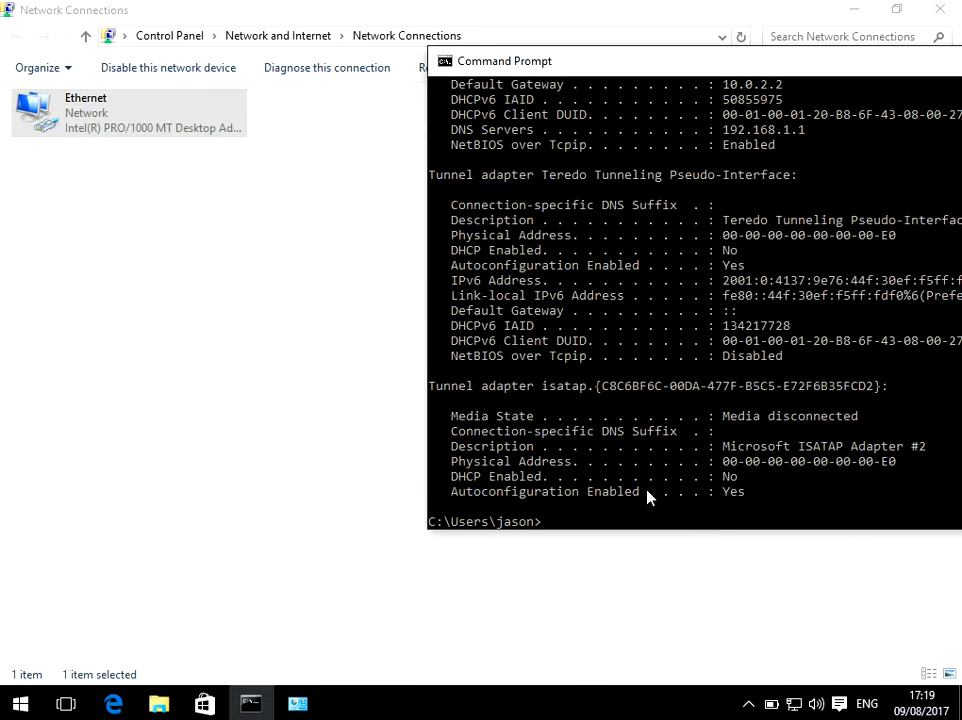
pyautogui.doubleClick(810, 72)
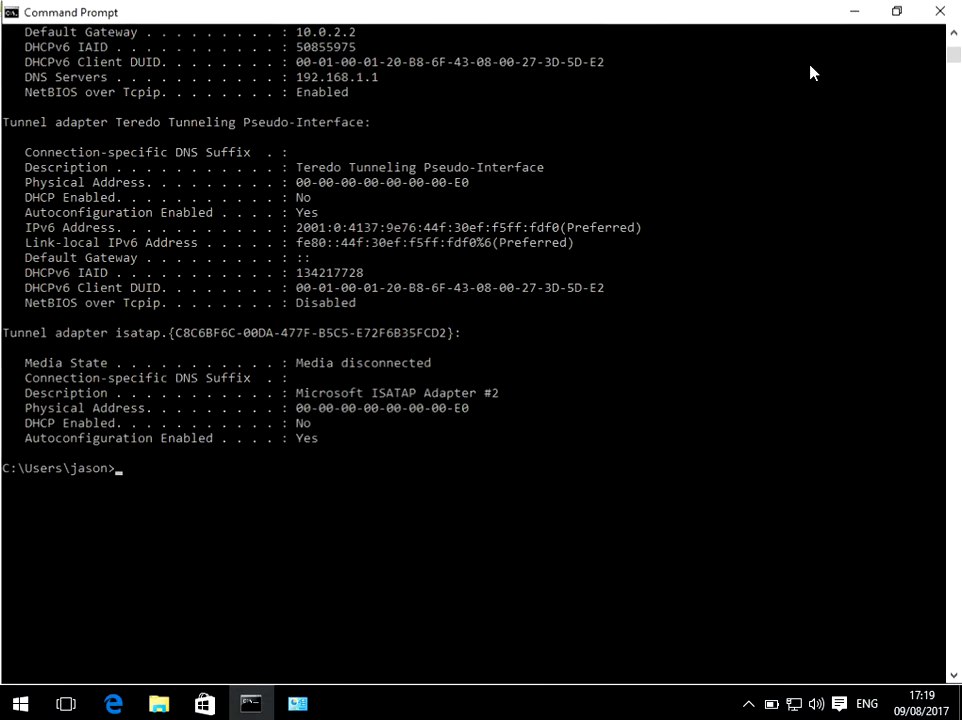
pyautogui.click(953, 33)
pyautogui.click(953, 33)
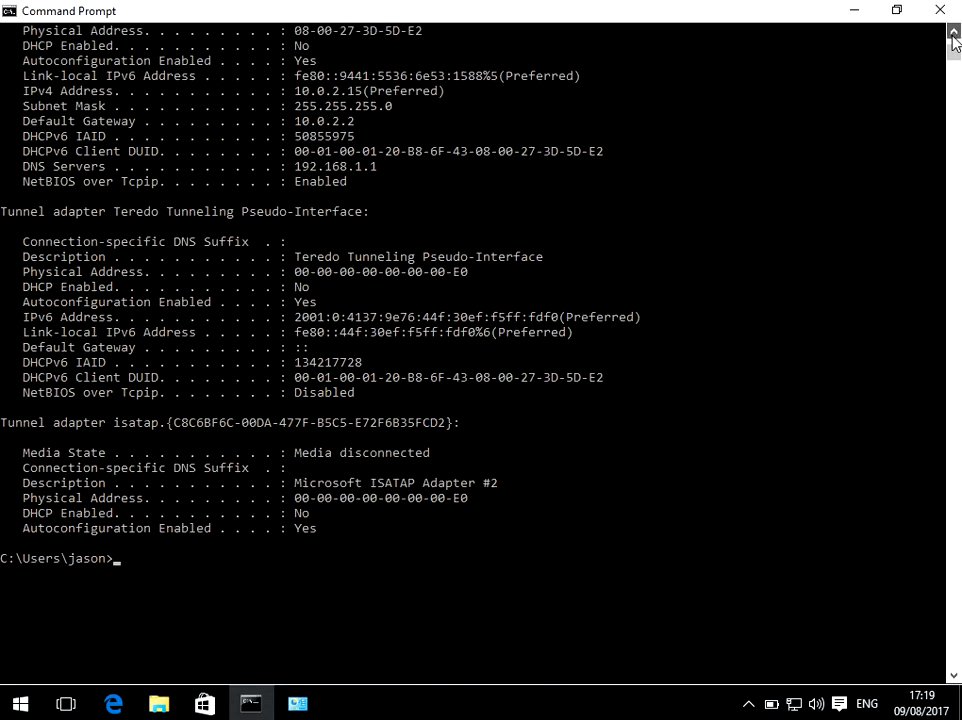
pyautogui.click(953, 33)
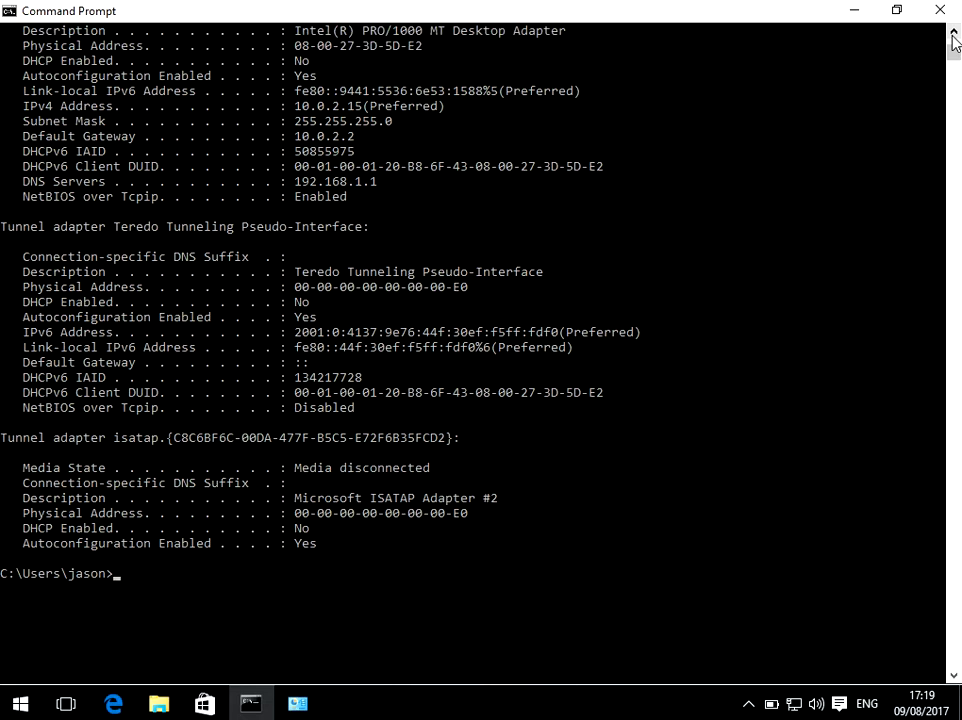
pyautogui.click(953, 33)
# Step: Clear the console with cls and retest the internet connection by running ping google.com
pyautogui.write('cls')
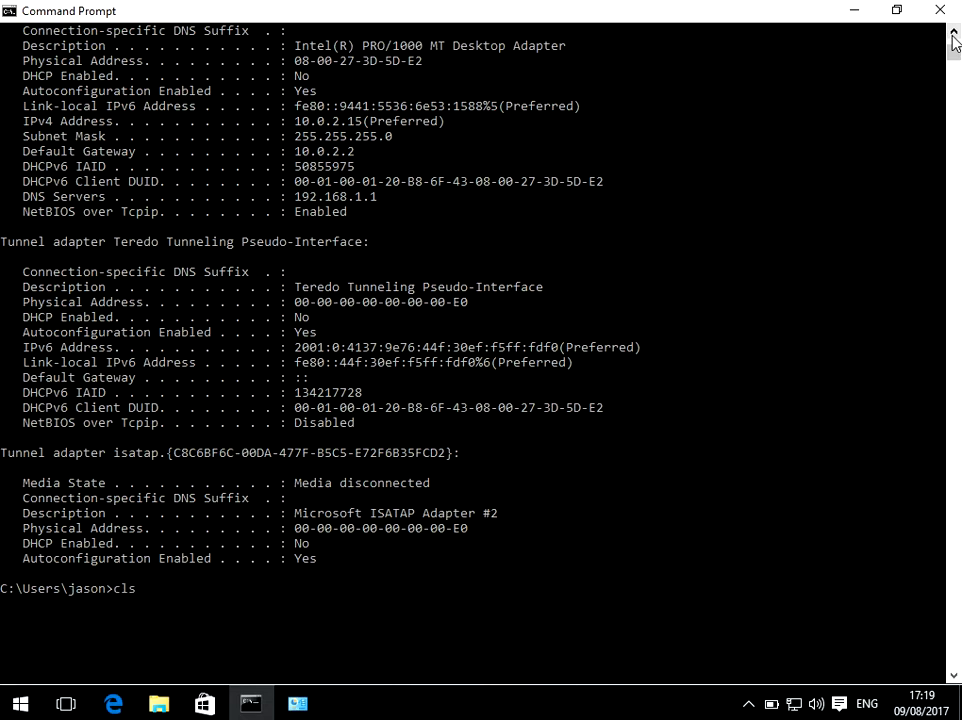
pyautogui.press('Return')
pyautogui.write('cls')
pyautogui.press('Up')
pyautogui.press('Up')
pyautogui.press('Up')
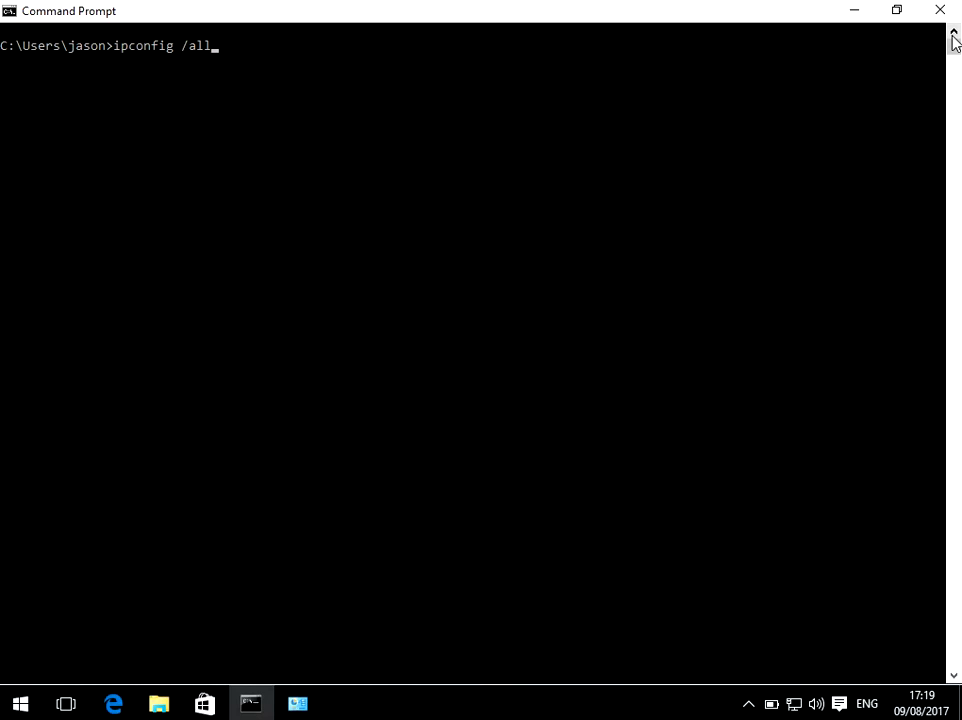
pyautogui.press('Return')
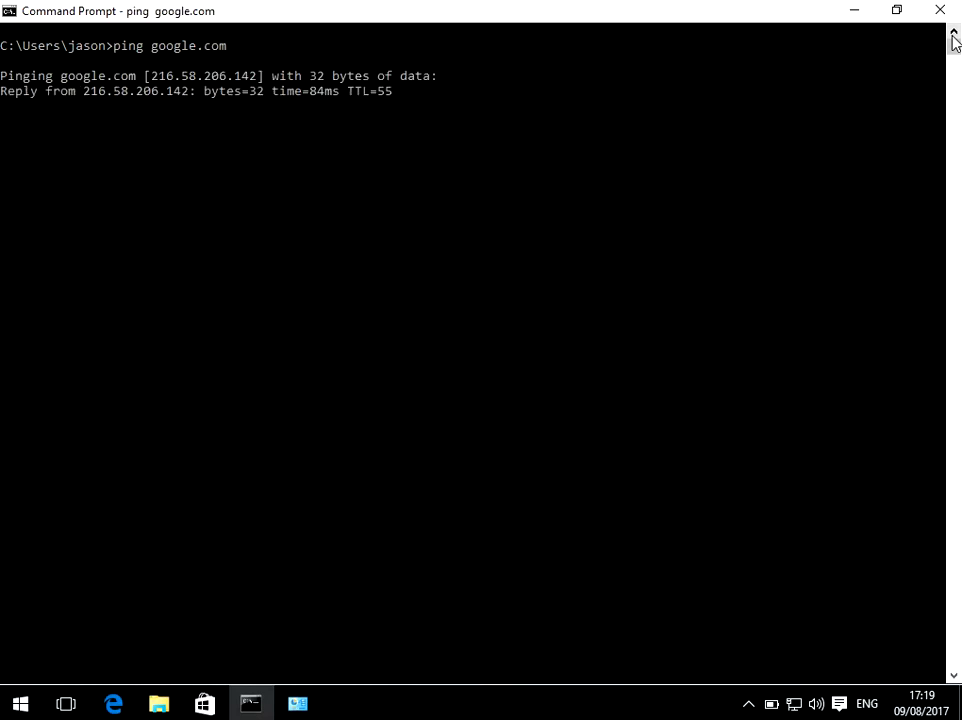